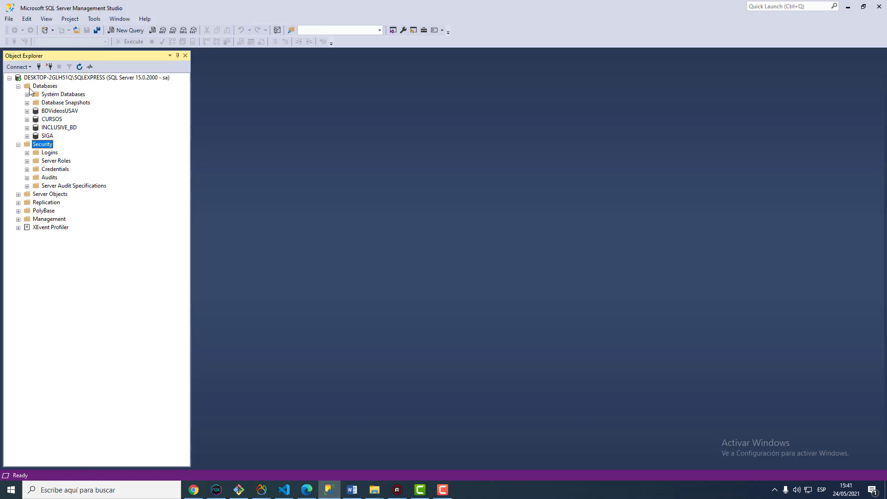
Expand the server's Security > Server Roles to list bulkadmin through sysadmin
left_click(27, 161)
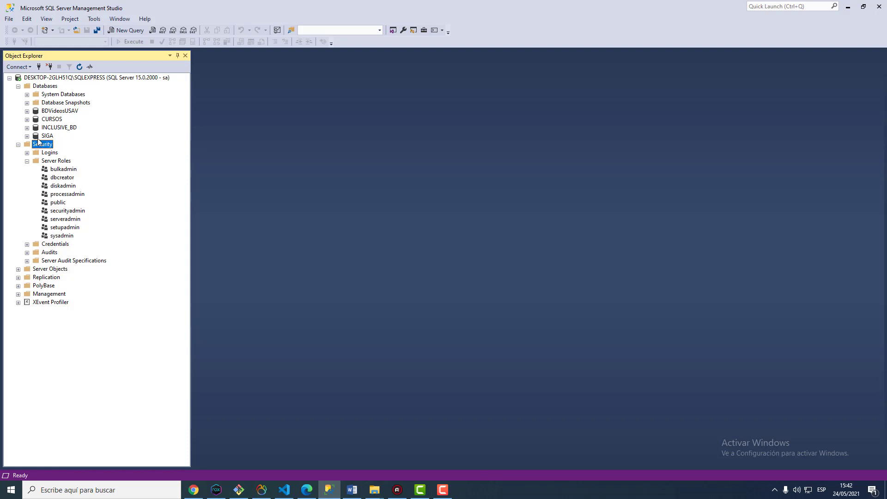
Expand CURSOS > Security > Users and select the existing database user
left_click(28, 120)
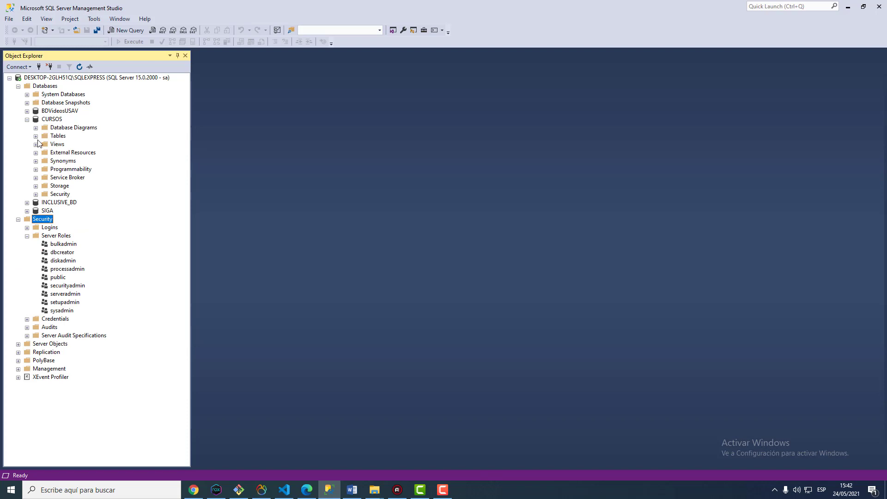
left_click(35, 194)
left_click(45, 203)
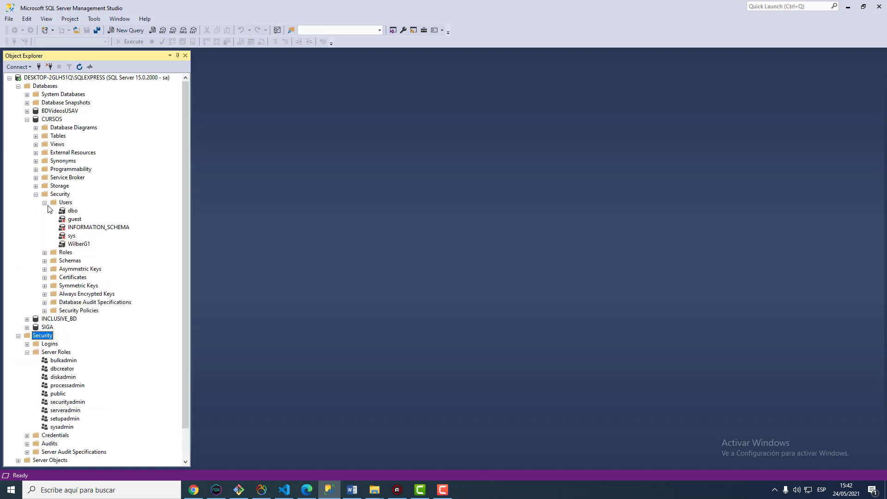
left_click(79, 245)
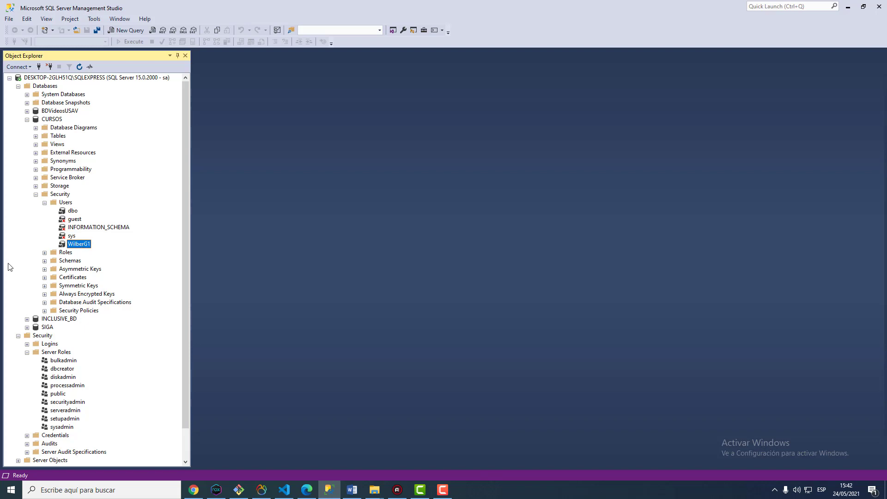
Expand CURSOS Roles > Database Roles to list the ten fixed database roles
left_click(44, 252)
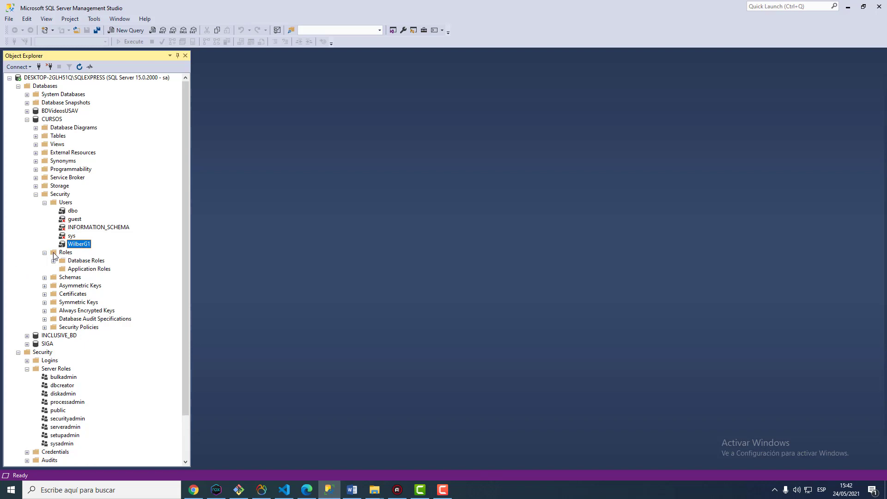
right_click(60, 254)
left_click(53, 263)
left_click(53, 261)
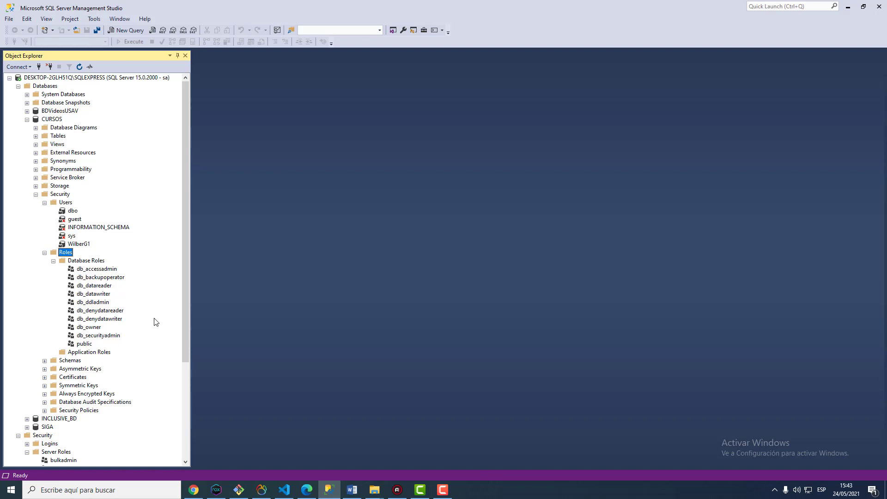
left_click(78, 261)
Create a new database role named Docente and go to its Securables page
right_click(91, 261)
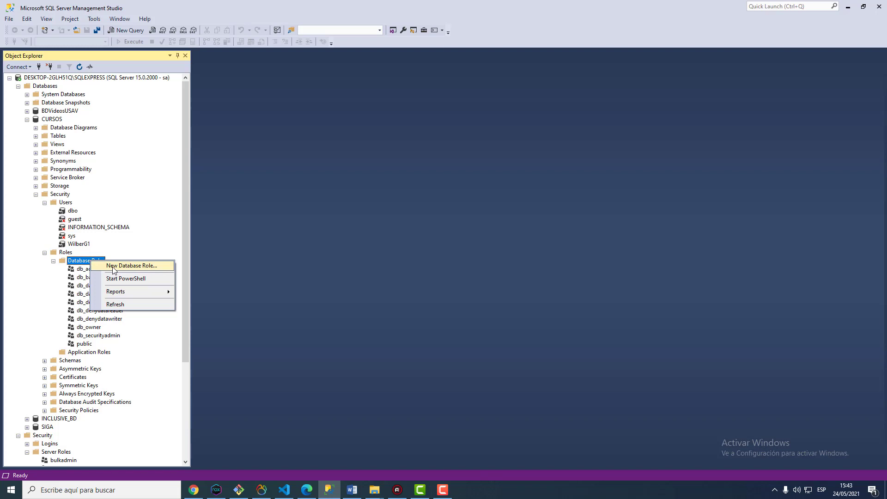
left_click(114, 266)
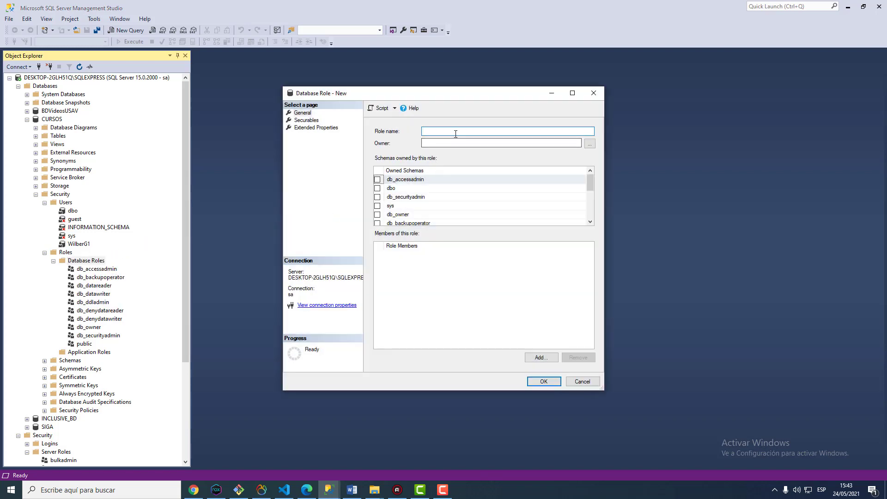
type("dO")
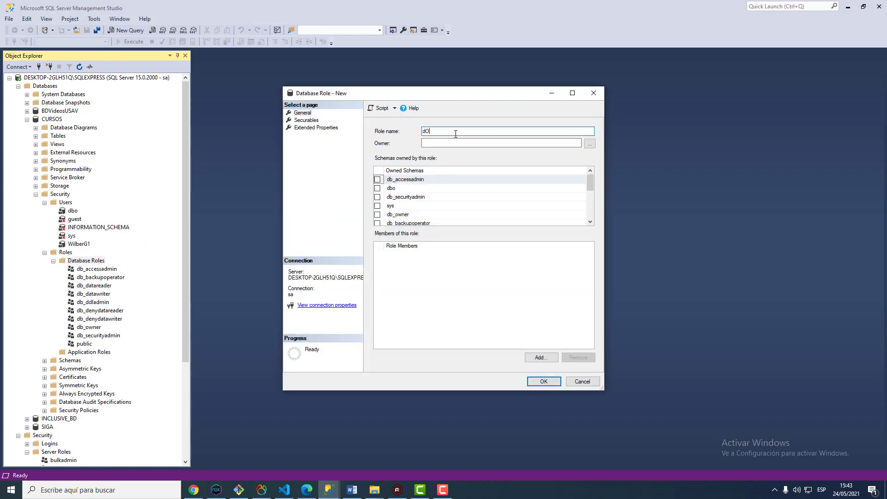
type("CENT")
key("BackSpace")
key("BackSpace")
key("BackSpace")
key("BackSpace")
key("BackSpace")
key("BackSpace")
key("BackSpace")
type("Docente")
left_click(302, 113)
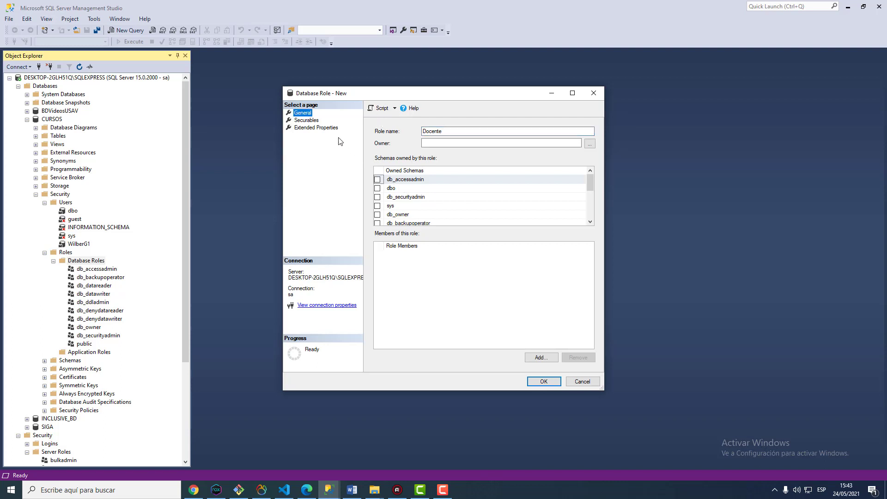
left_click(315, 121)
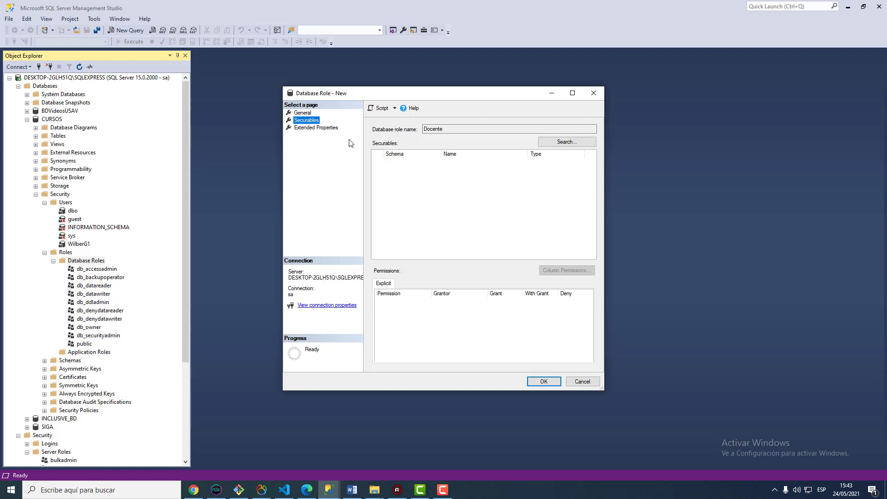
Search for specific objects for Docente, limiting the object type to Tables
left_click(566, 144)
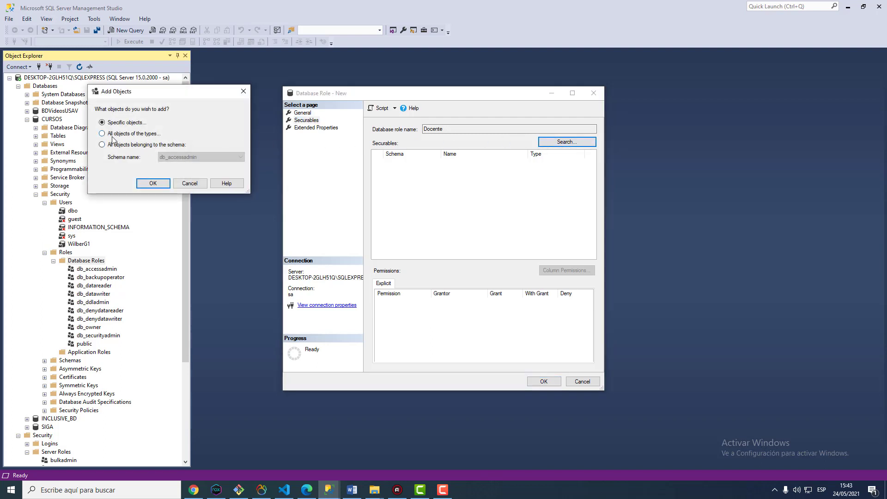
left_click(151, 183)
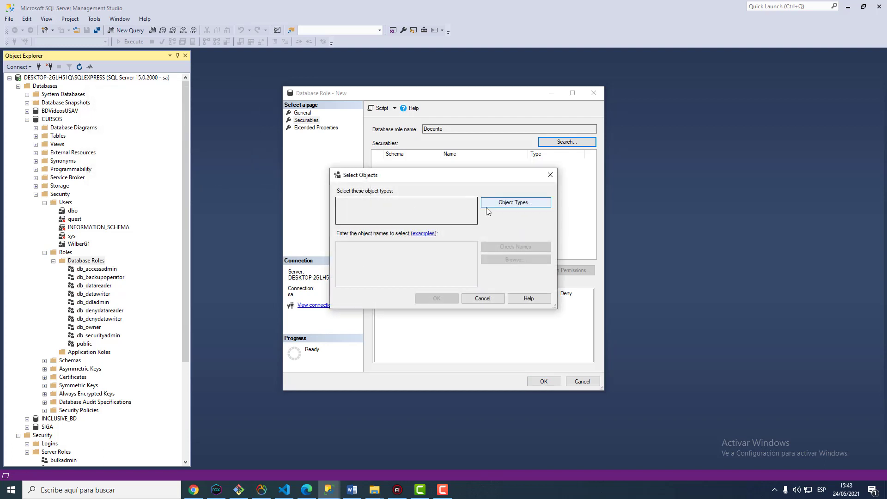
left_click(495, 204)
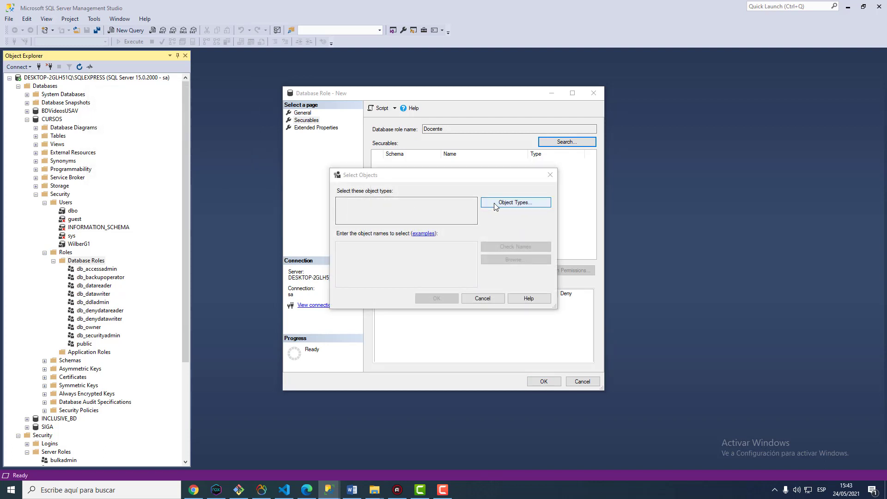
left_click(342, 228)
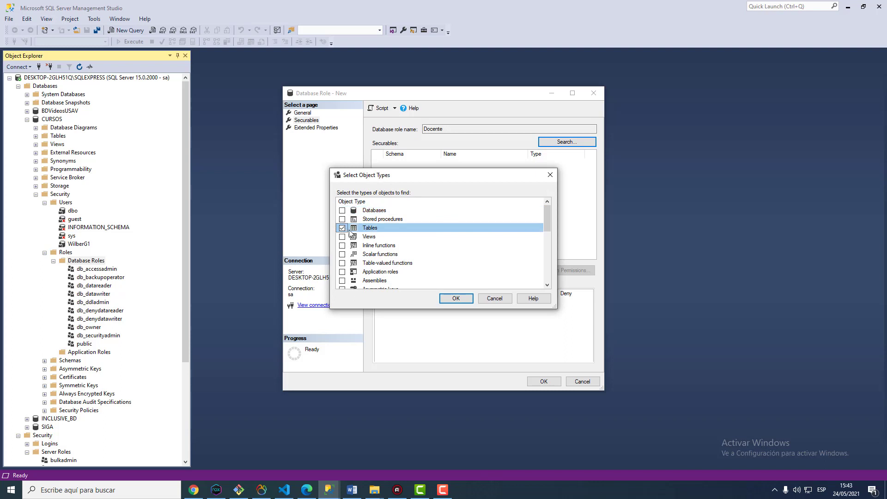
left_click(449, 300)
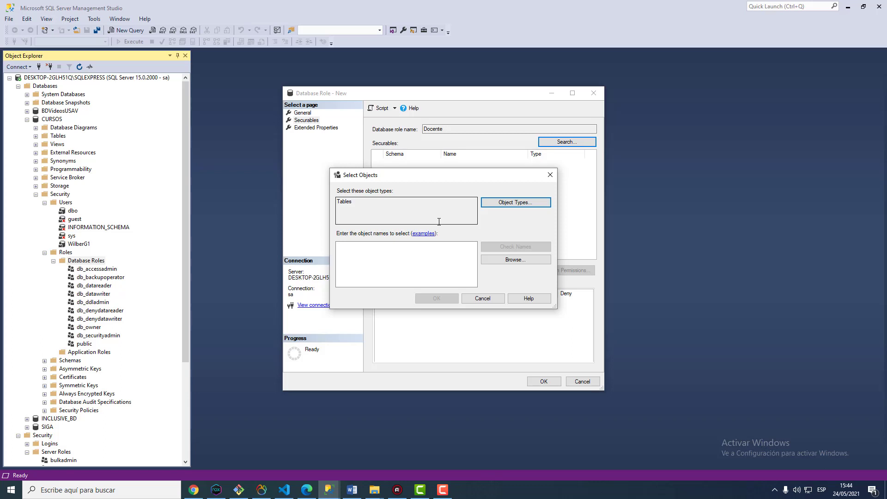
Browse CURSOS tables and tick TblDocentes, MaterialesCurso and CursosDocentes
left_click(517, 259)
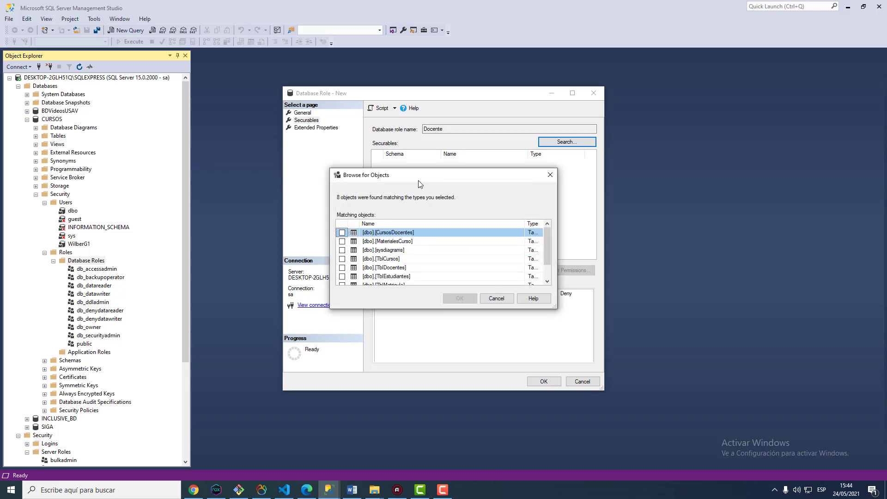
left_click_drag(419, 181, 413, 156)
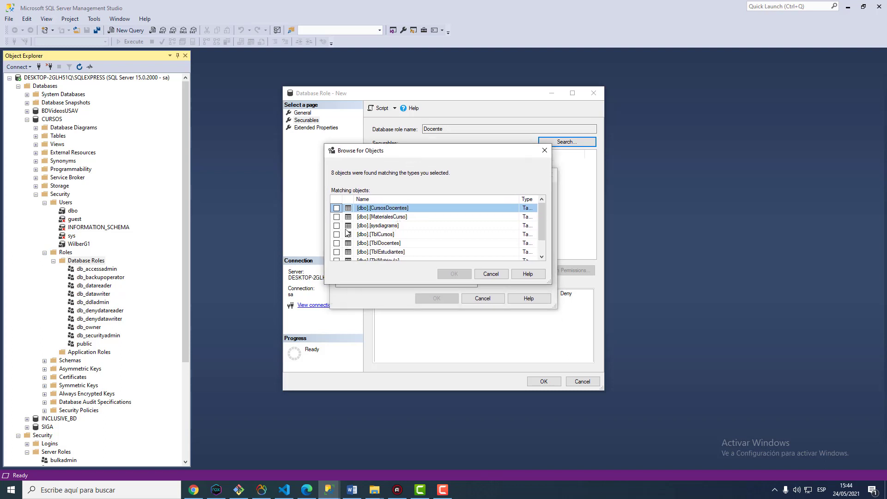
left_click(336, 244)
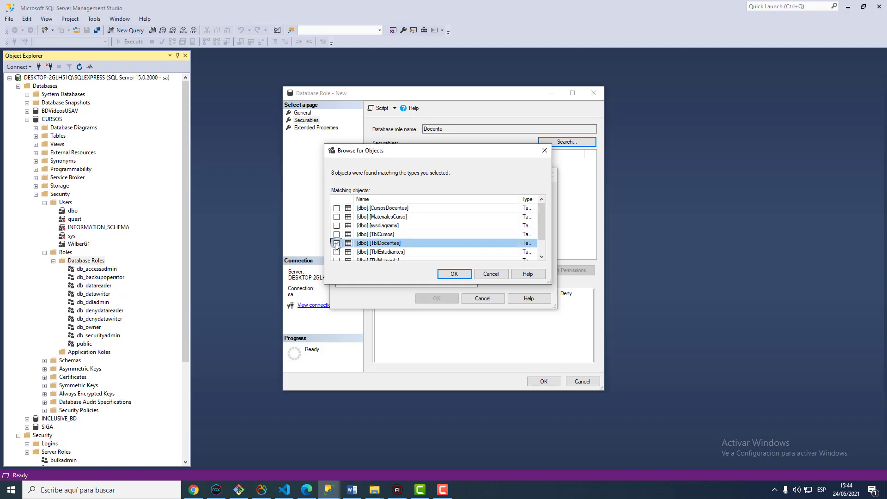
scroll(360, 252, "down", 1)
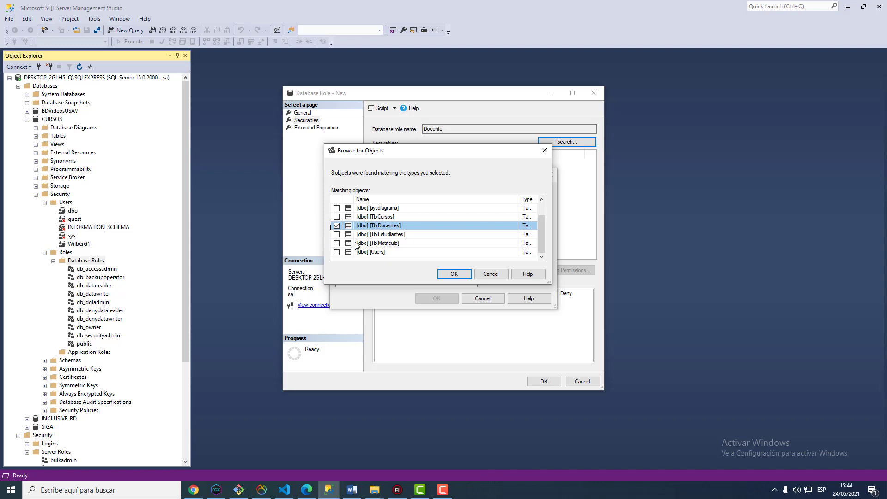
scroll(355, 245, "up", 1)
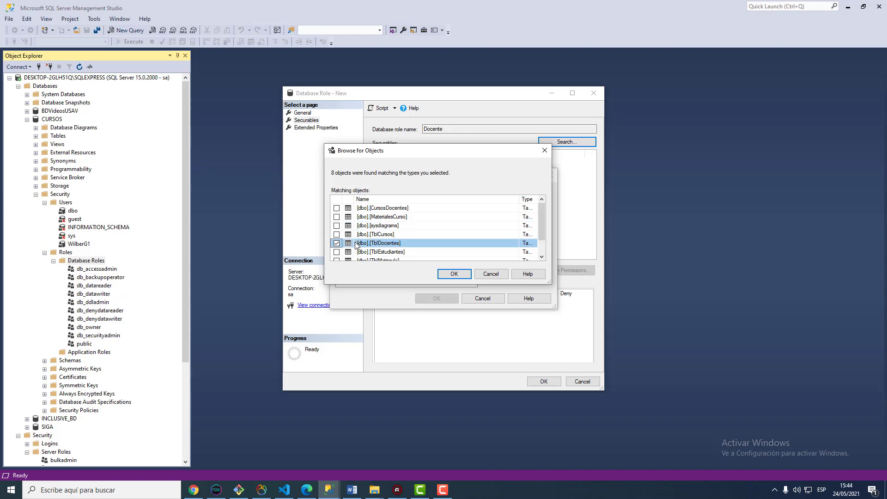
left_click(337, 217)
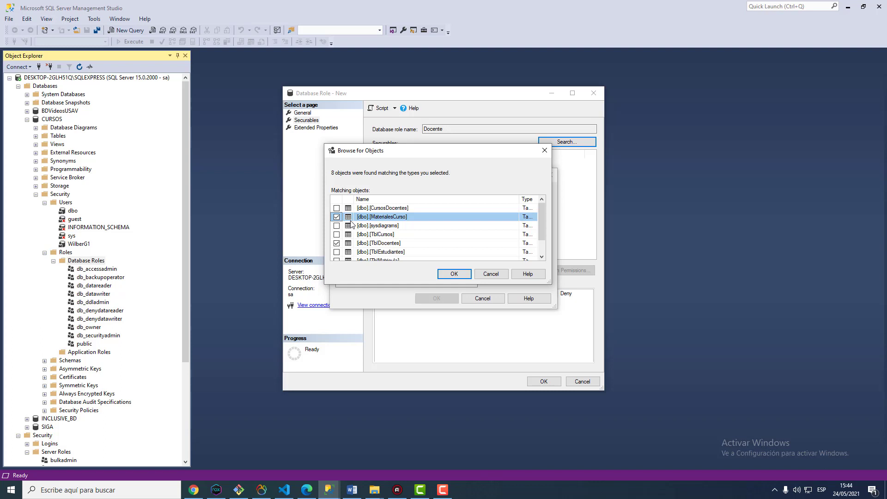
scroll(363, 245, "down", 1)
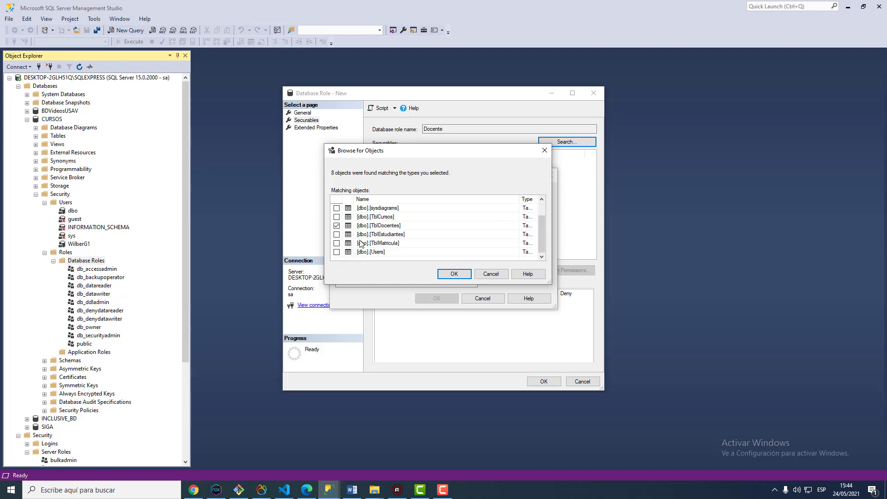
scroll(390, 243, "up", 1)
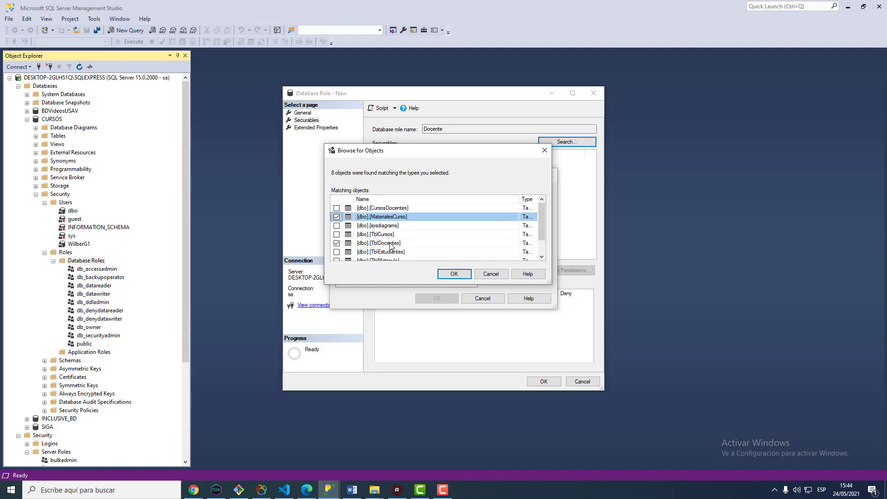
left_click(337, 208)
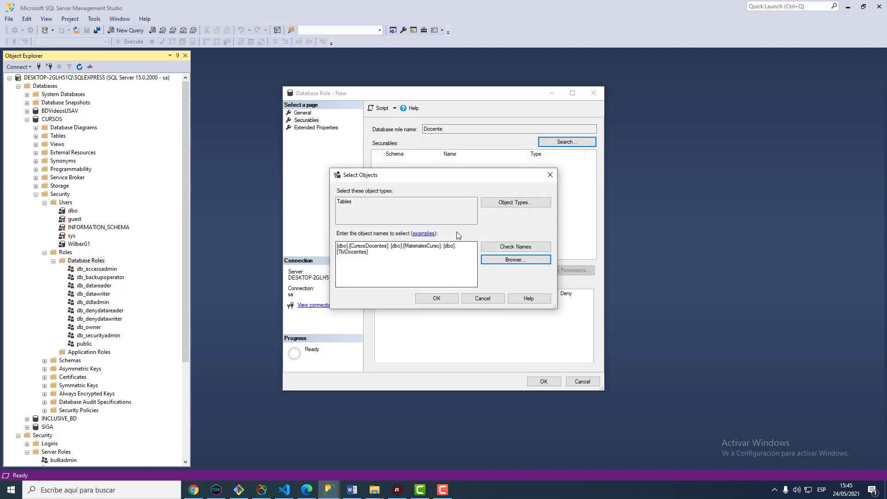
Add the three tables as securables and grant Alter, Select and Update on TblDocentes
left_click(437, 299)
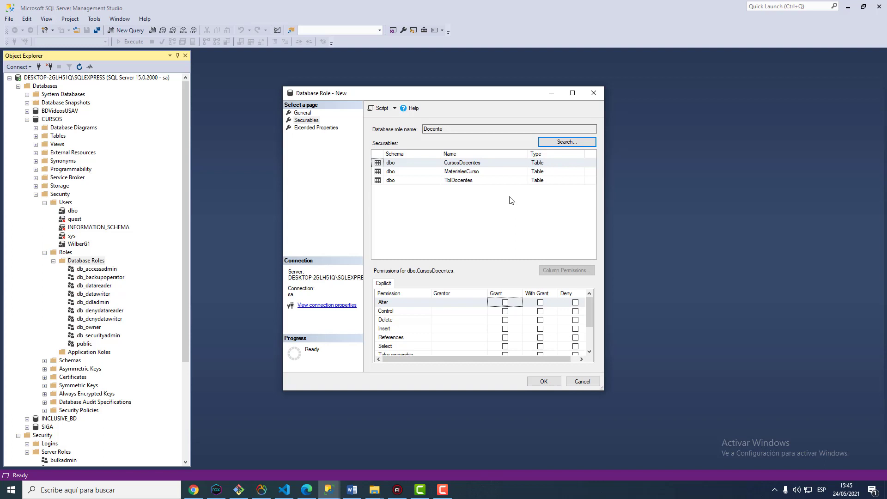
left_click(452, 181)
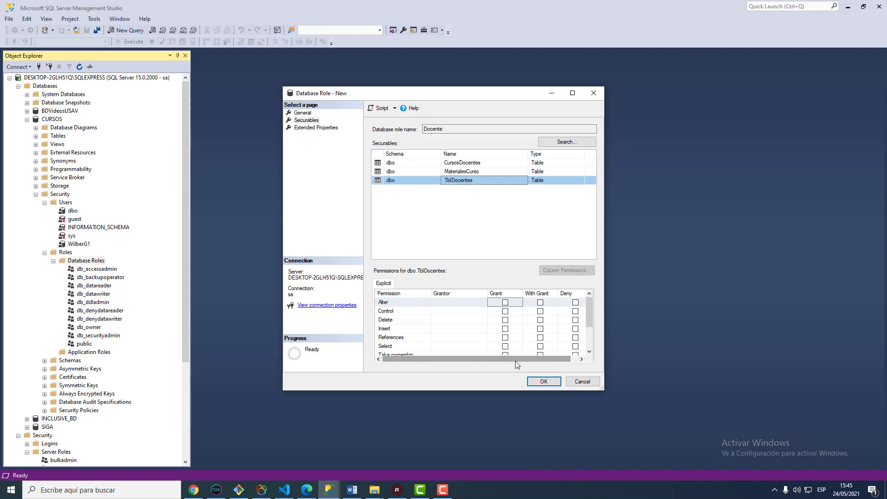
left_click_drag(515, 361, 490, 360)
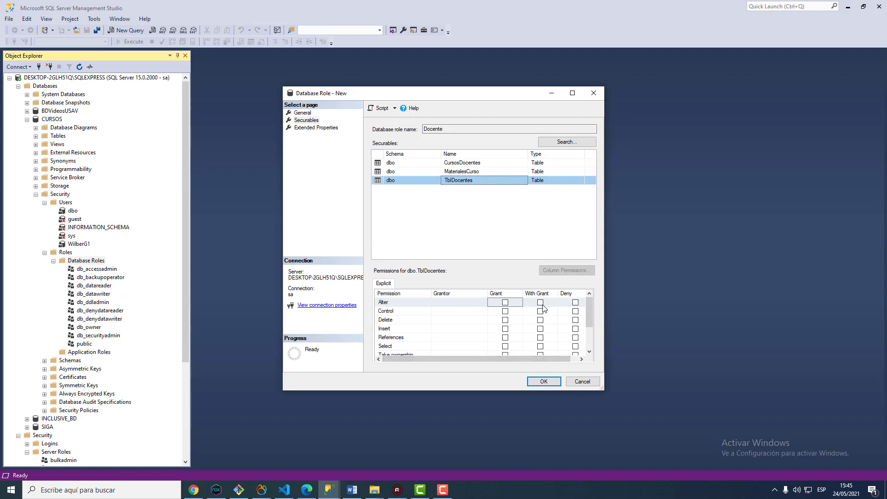
left_click(506, 305)
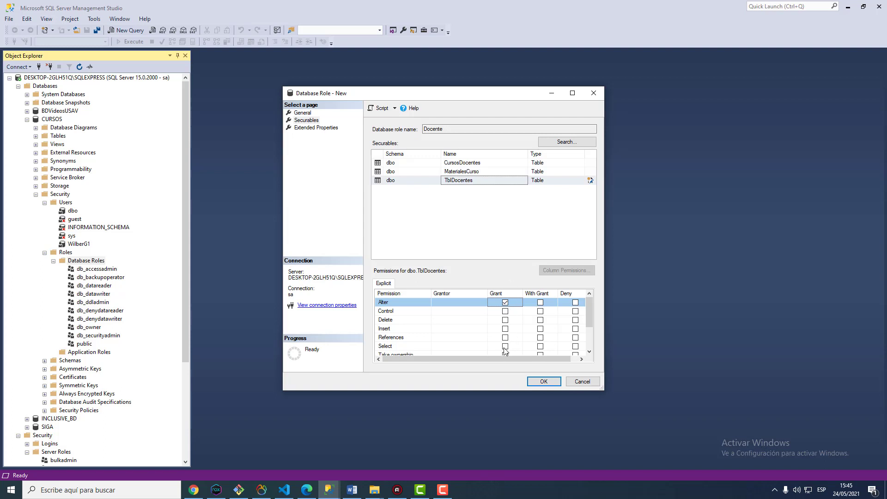
left_click(505, 346)
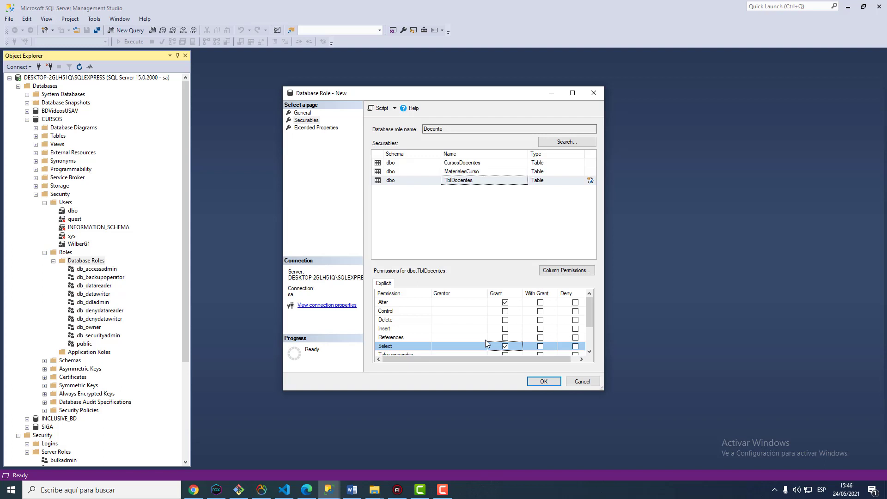
scroll(507, 320, "down", 2)
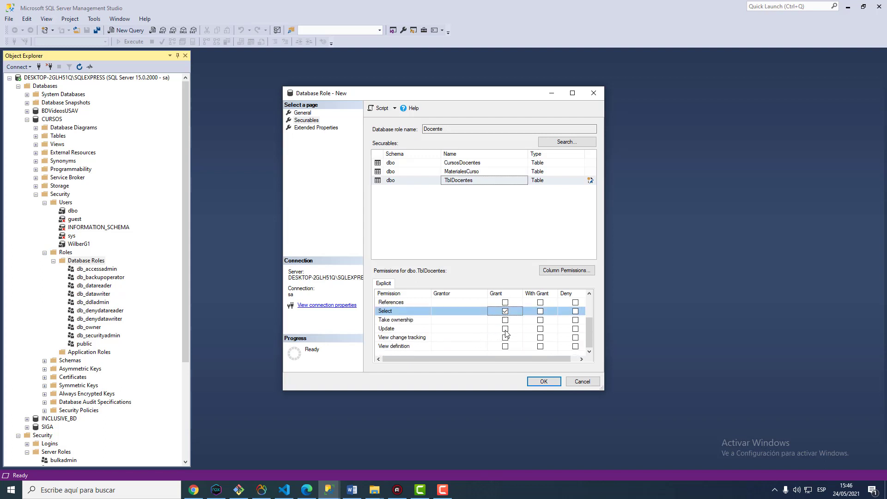
left_click(505, 329)
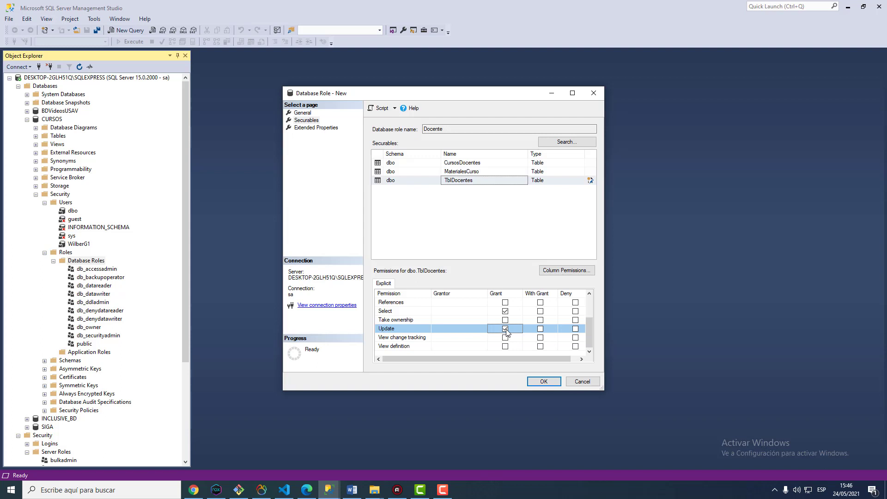
left_click(422, 174)
Grant Delete, Insert, Update and Select on MaterialesCurso to the Docente role
scroll(456, 322, "up", 2)
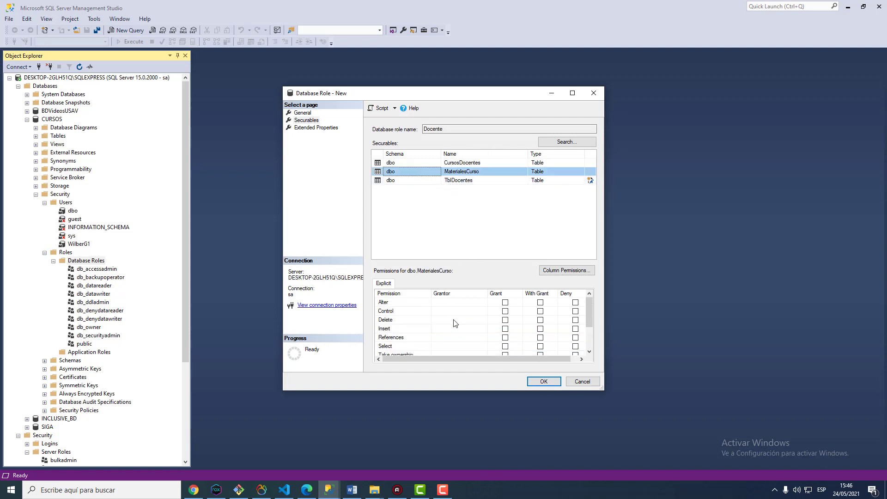
left_click(505, 329)
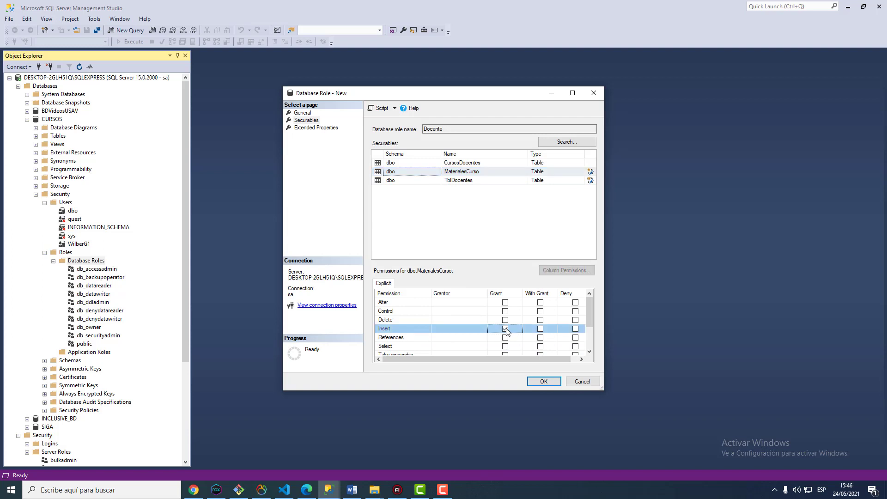
left_click(506, 329)
left_click(505, 328)
left_click(506, 320)
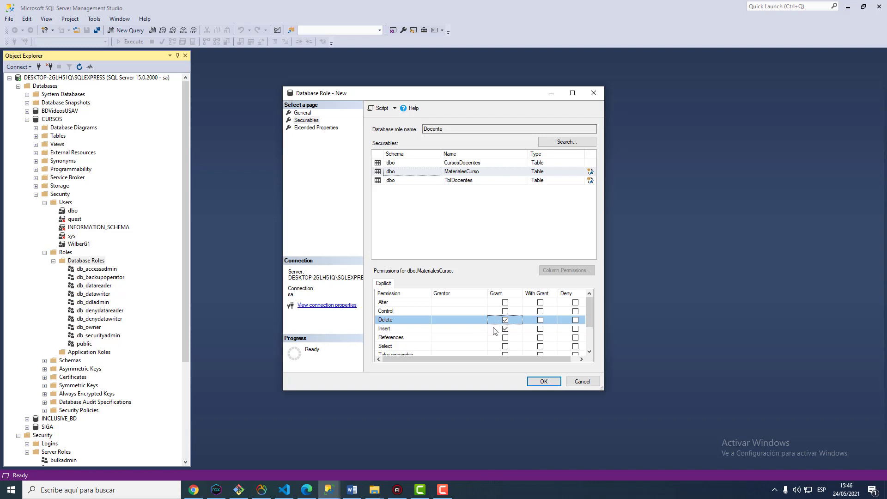
scroll(493, 330, "down", 2)
left_click(505, 328)
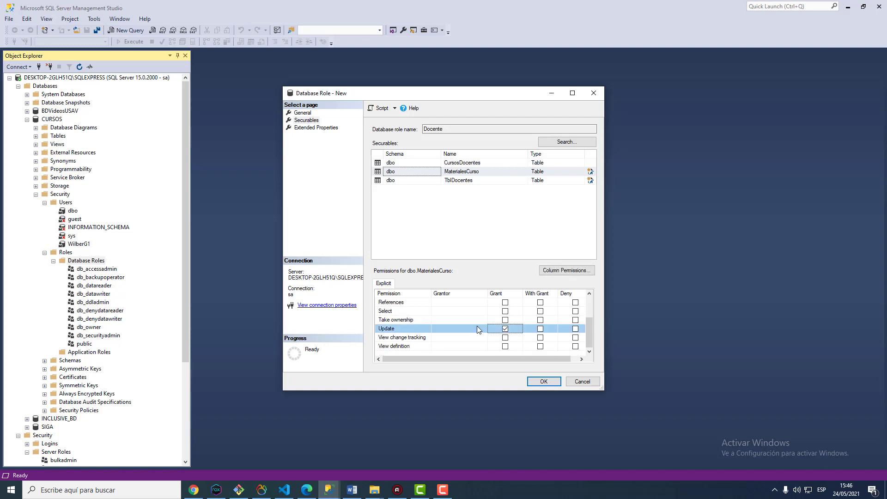
left_click(505, 311)
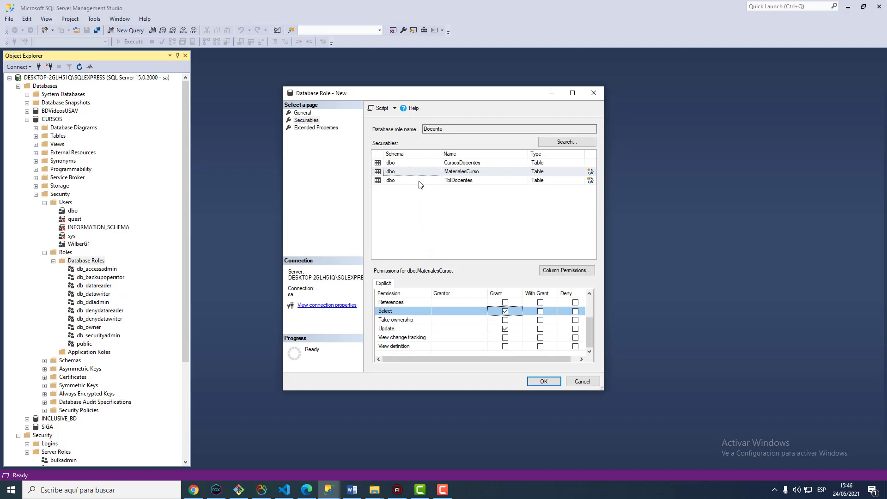
Grant Select on CursosDocentes and save the Docente role with OK
left_click(422, 165)
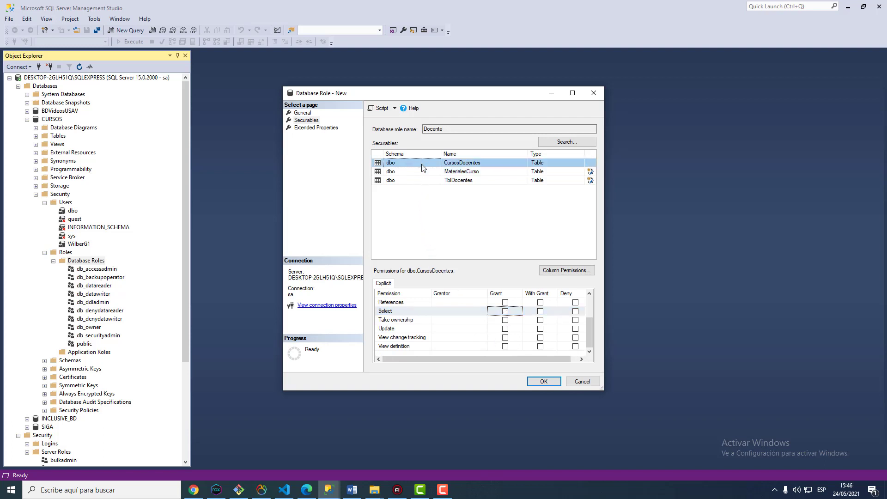
left_click(505, 312)
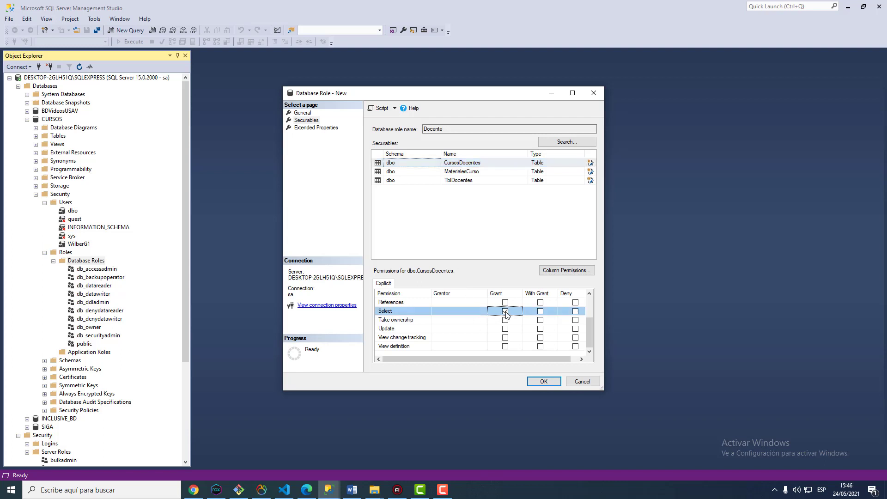
scroll(506, 341, "up", 2)
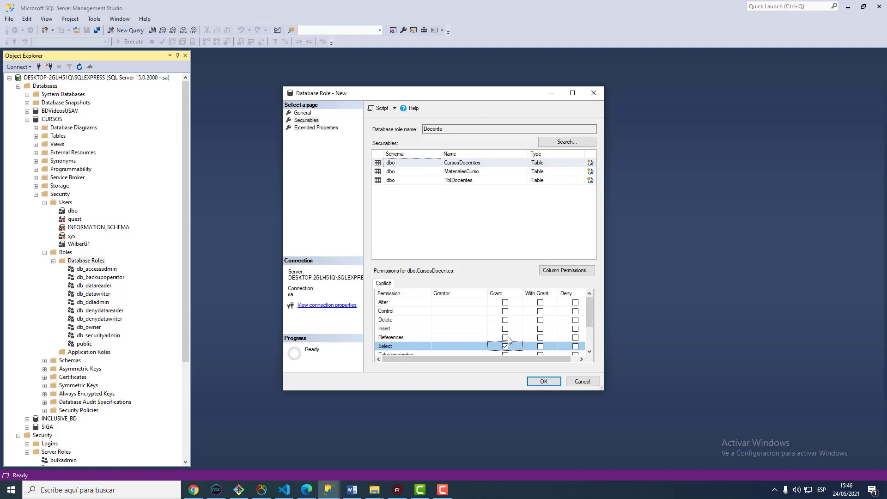
scroll(506, 342, "down", 2)
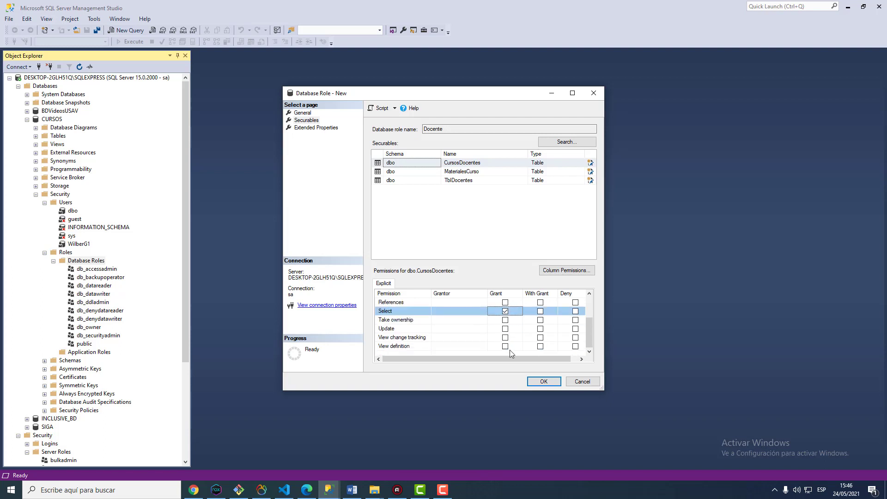
left_click(543, 382)
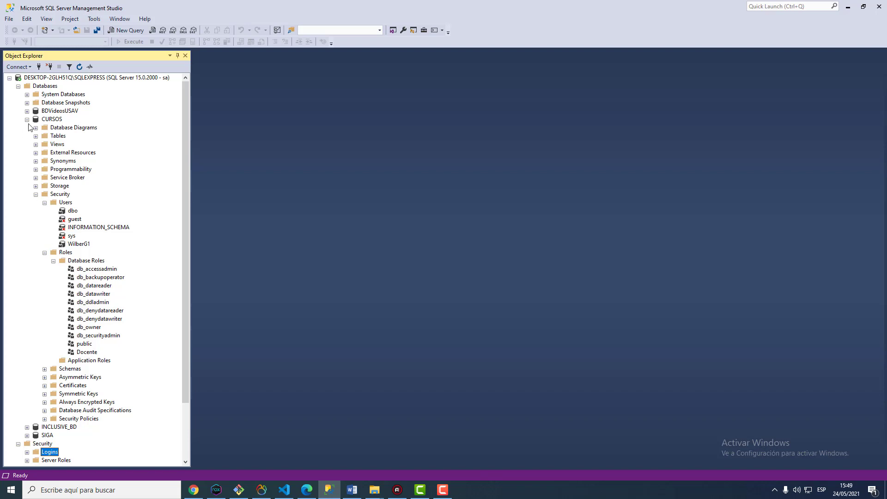
Start a new server login from Security > Logins in Object Explorer
scroll(69, 200, "down", 3)
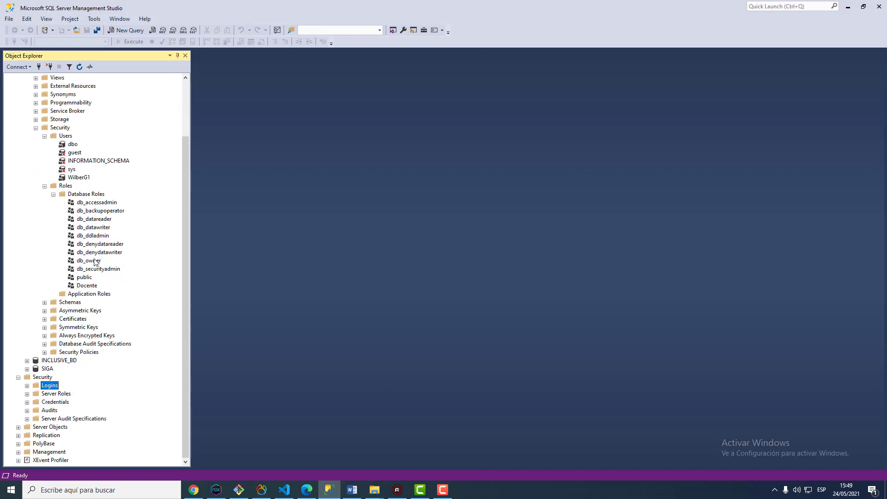
right_click(45, 389)
left_click(67, 394)
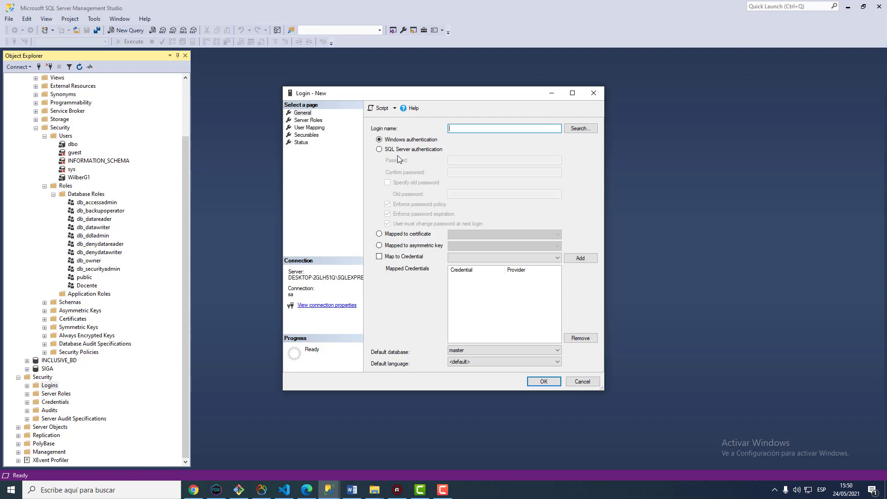
Name the login Docente1 with SQL Server authentication and enter and confirm its password
left_click(413, 150)
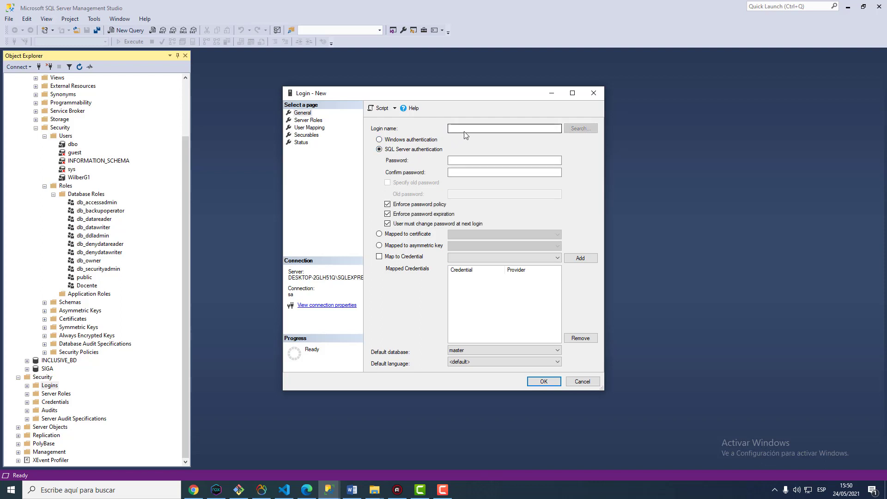
left_click(465, 131)
type("Docente1")
left_click(467, 159)
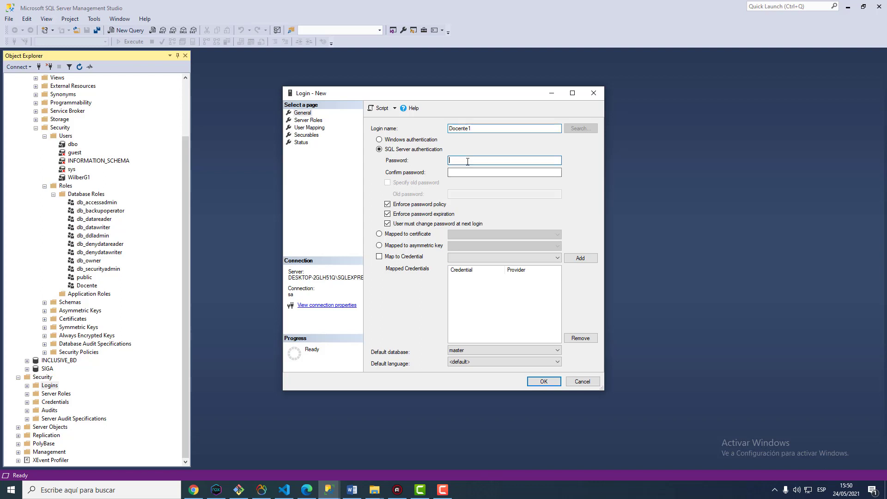
type("123456")
key("Tab")
type("123456")
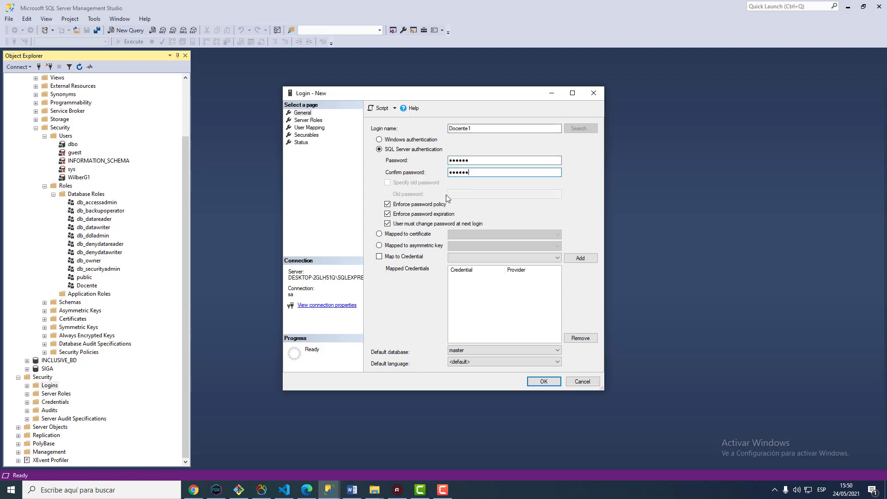
left_click(316, 132)
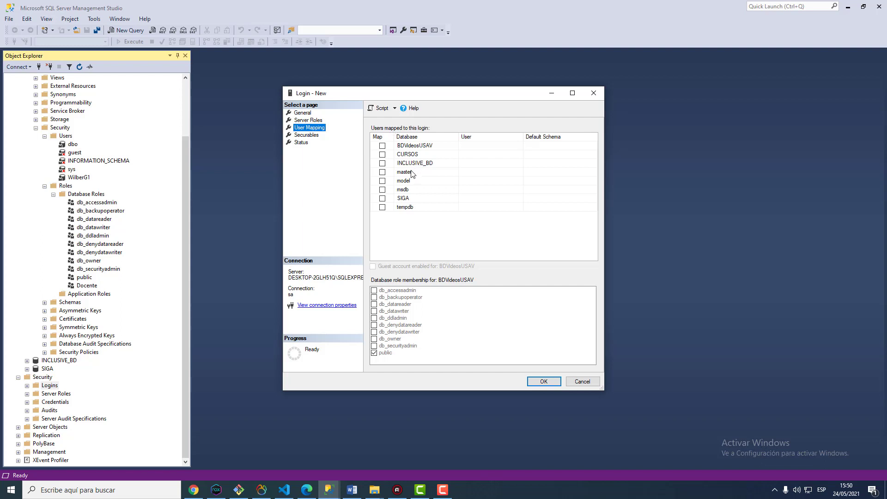
Map Docente1 to the CURSOS database with Docente role membership and create the login
left_click(383, 154)
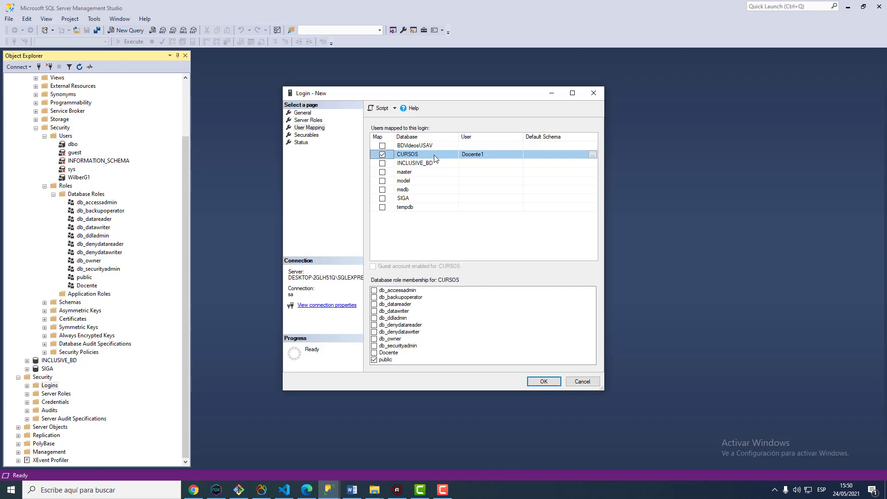
left_click(375, 353)
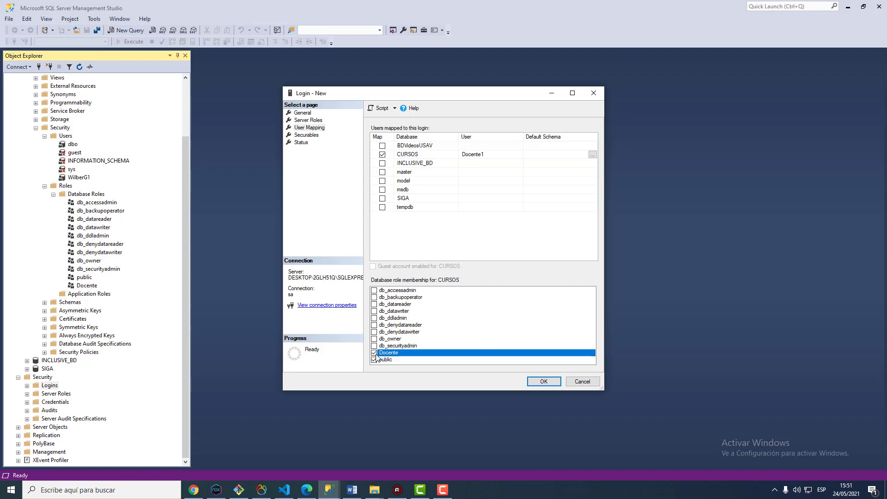
left_click(544, 382)
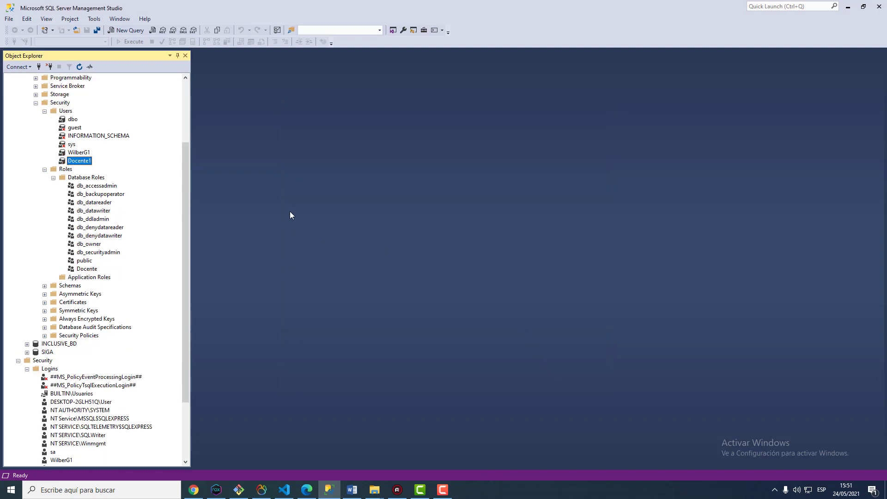
scroll(86, 196, "up", 2)
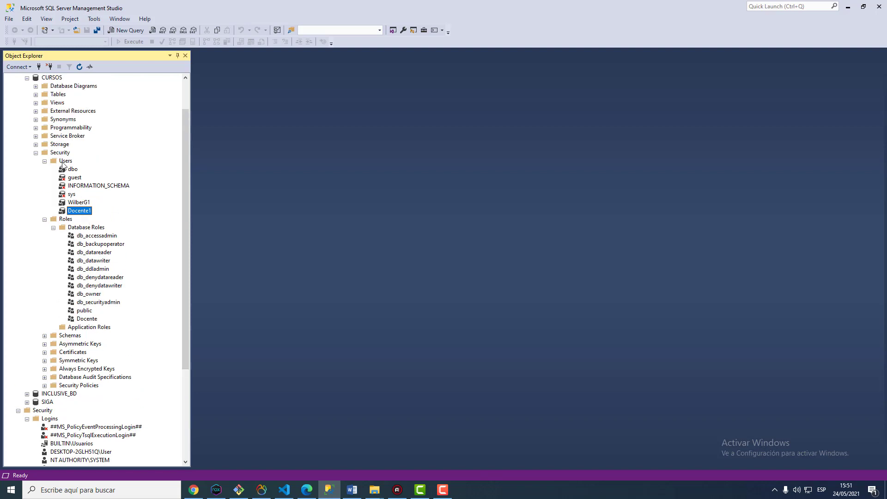